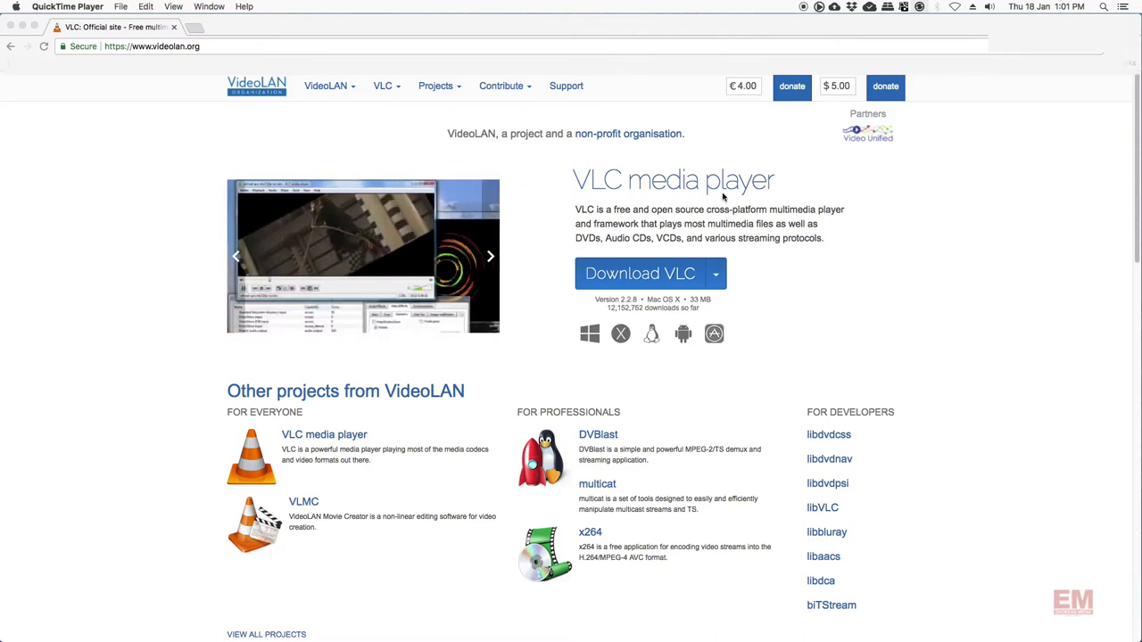
Step: Check which operating systems the VLC media player download is offered for, including Mac OS X
{"action": "left_click", "coordinate": [717, 279]}
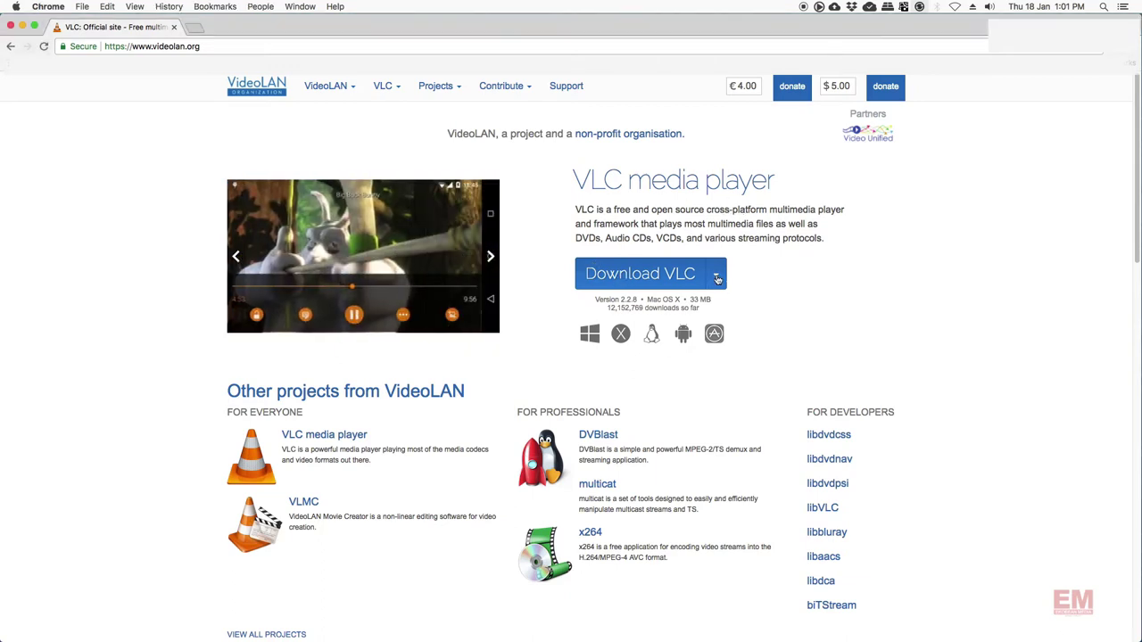
{"action": "left_click", "coordinate": [716, 279]}
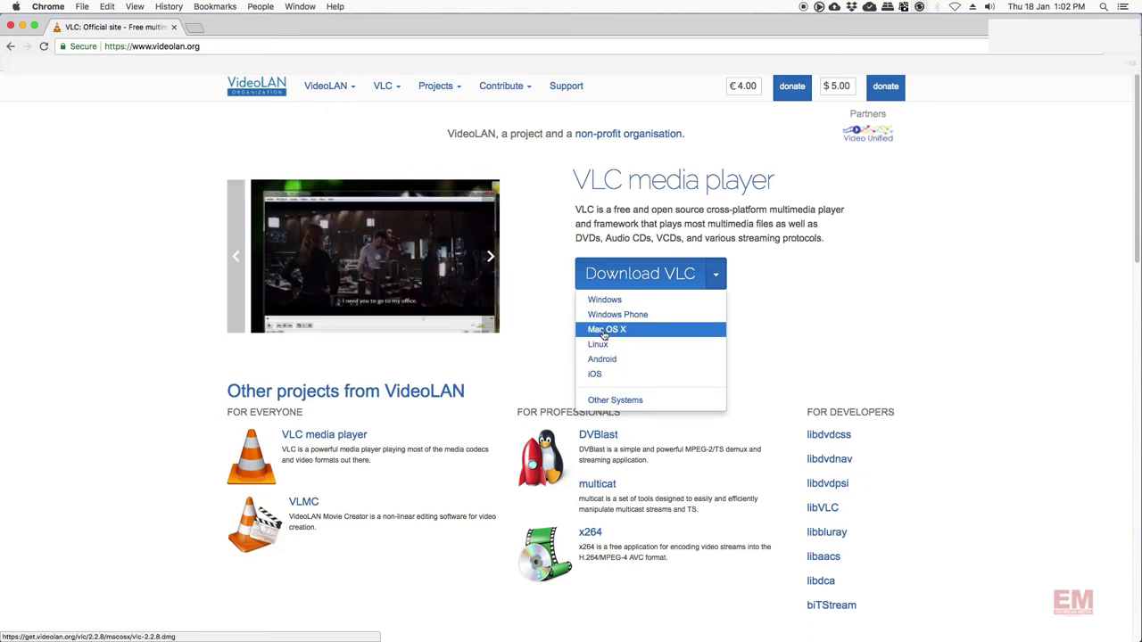
{"action": "left_click", "coordinate": [778, 331]}
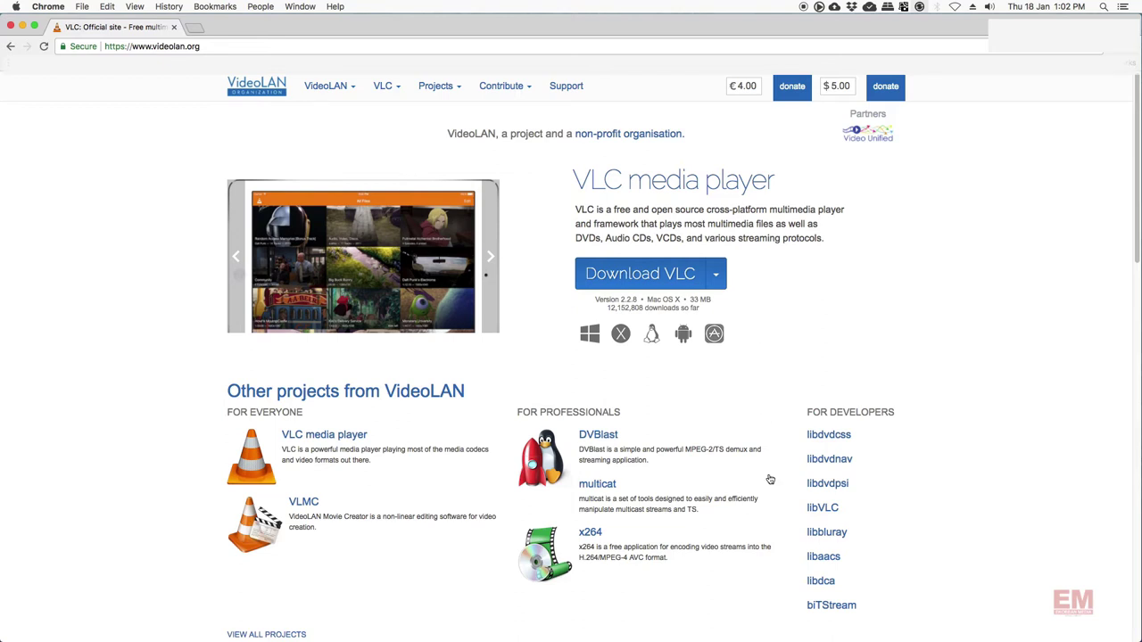
Step: Switch to VLC and open a Screen capture source with Screen 2 (1920x1080) as the captured display
{"action": "mouse_move", "coordinate": [733, 637]}
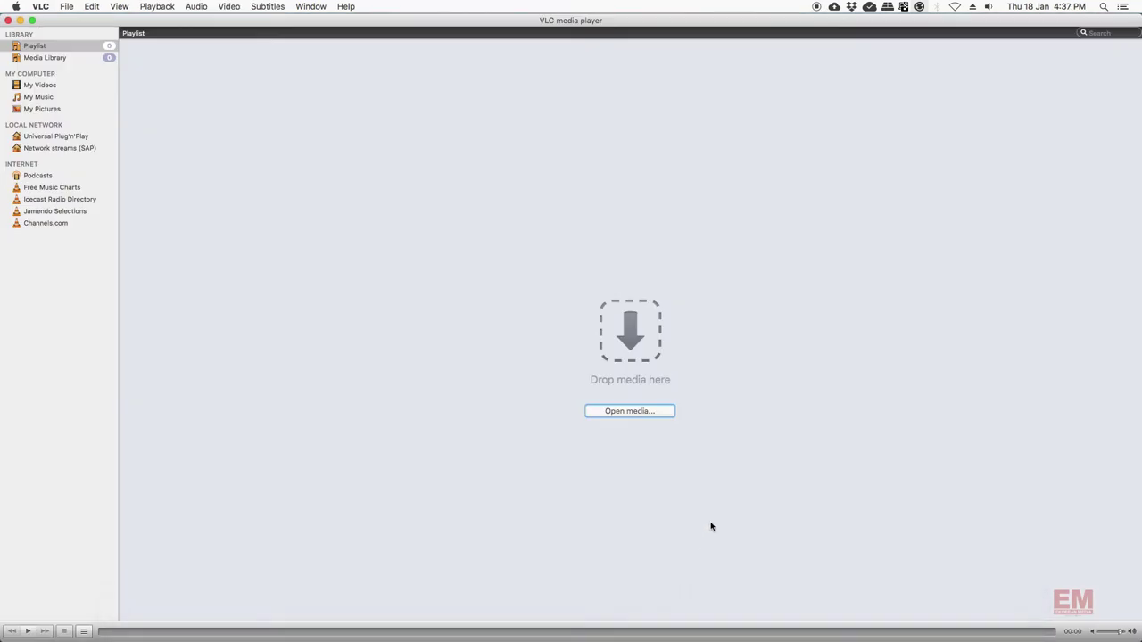
{"action": "left_click", "coordinate": [68, 7]}
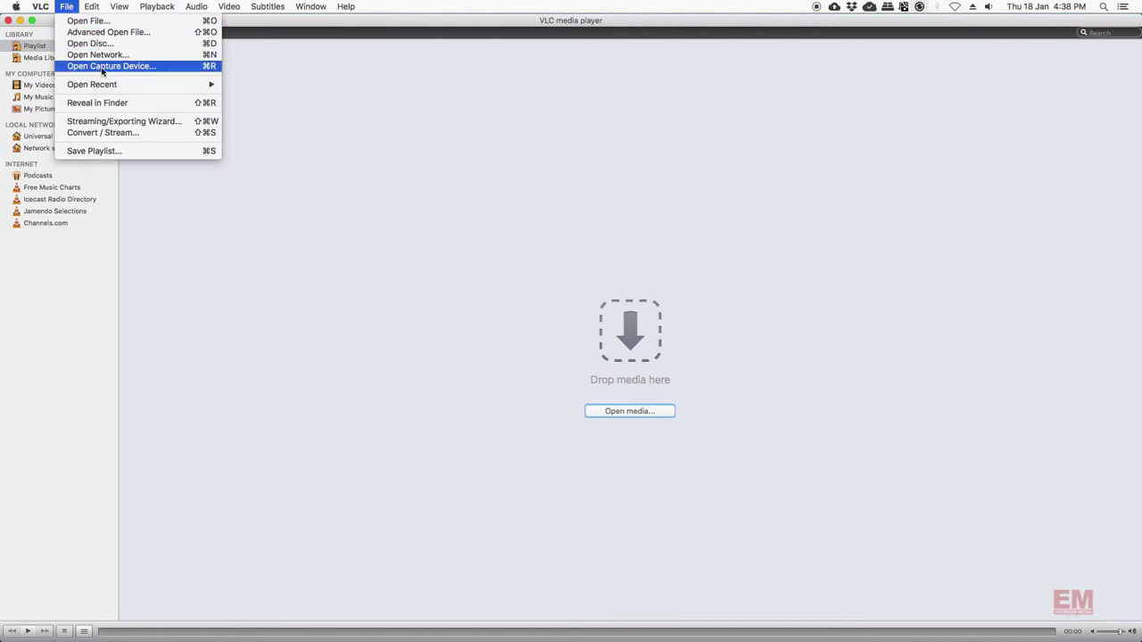
{"action": "left_click", "coordinate": [129, 66]}
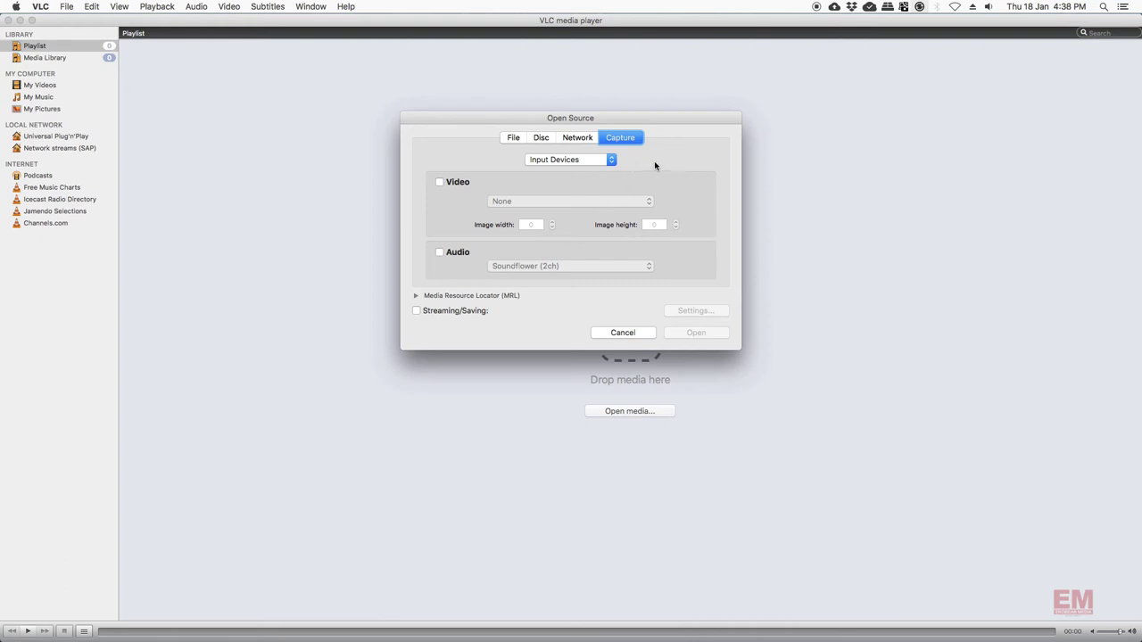
{"action": "left_click", "coordinate": [558, 161]}
{"action": "left_click", "coordinate": [547, 173]}
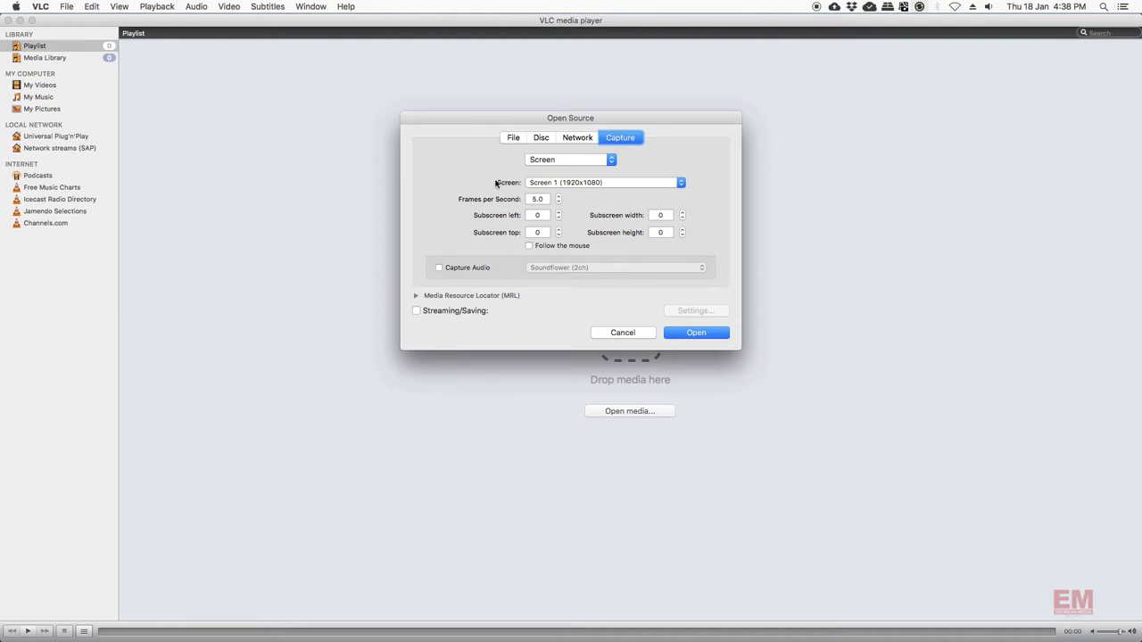
{"action": "left_click", "coordinate": [555, 184]}
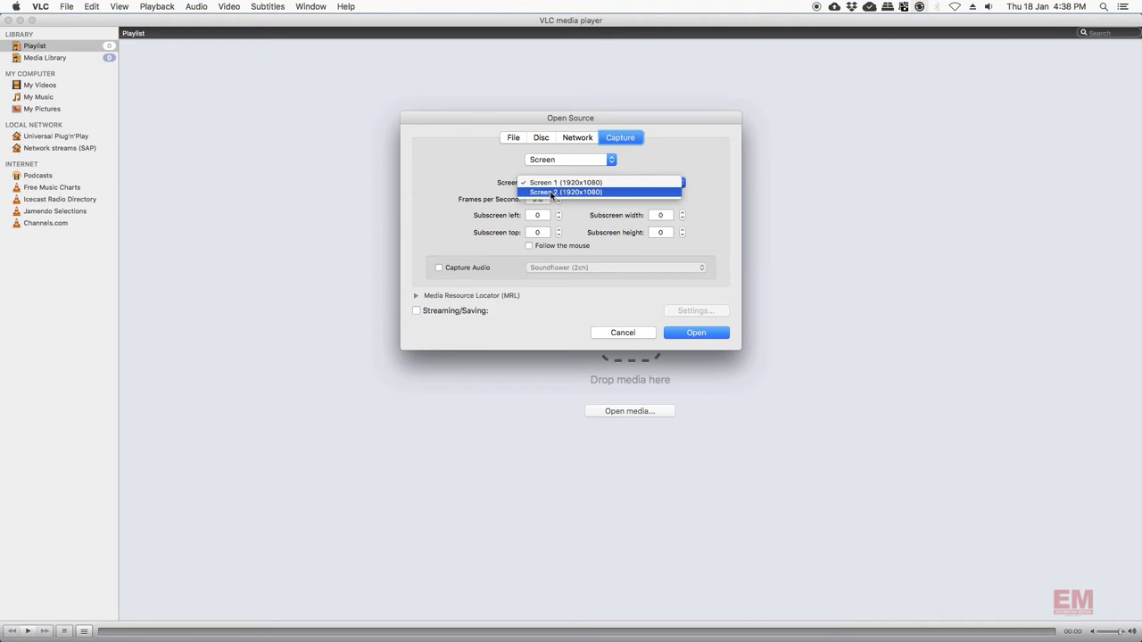
{"action": "left_click", "coordinate": [552, 193]}
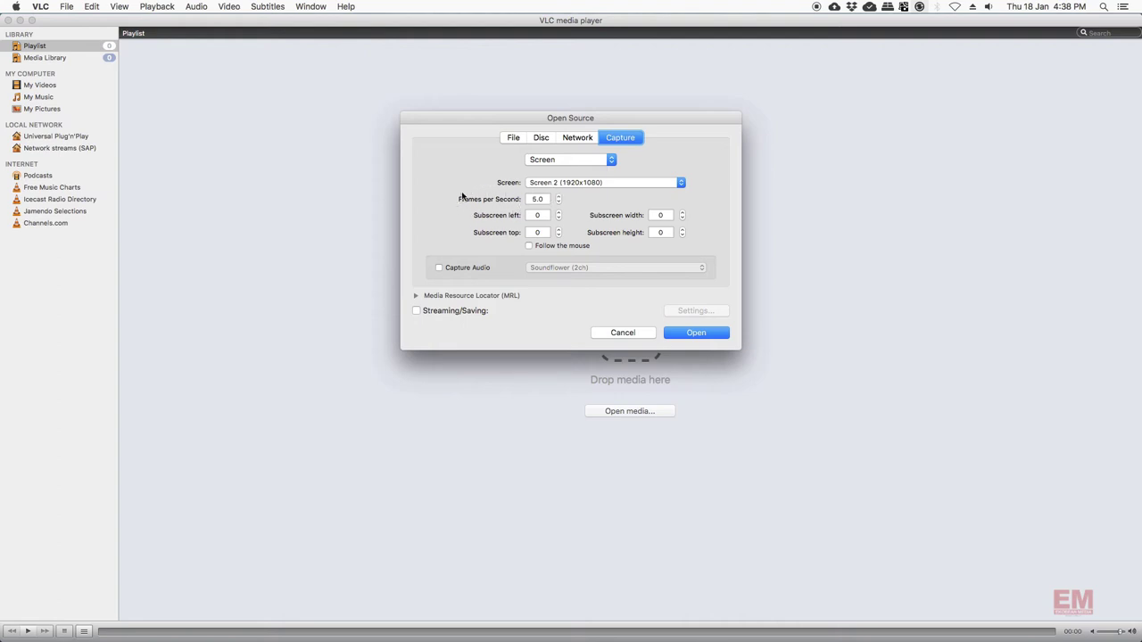
Step: Set the screen capture's frame rate to 24 frames per second
{"action": "left_click", "coordinate": [544, 198]}
{"action": "key", "text": "Delete"}
{"action": "type", "text": "5"}
{"action": "double_click", "coordinate": [532, 198]}
{"action": "type", "text": "24"}
{"action": "left_click", "coordinate": [538, 216]}
Step: Enable streaming/saving for the capture and set its output file to vlc-output.ts in the VLC_ScreenCap folder
{"action": "left_click", "coordinate": [415, 311]}
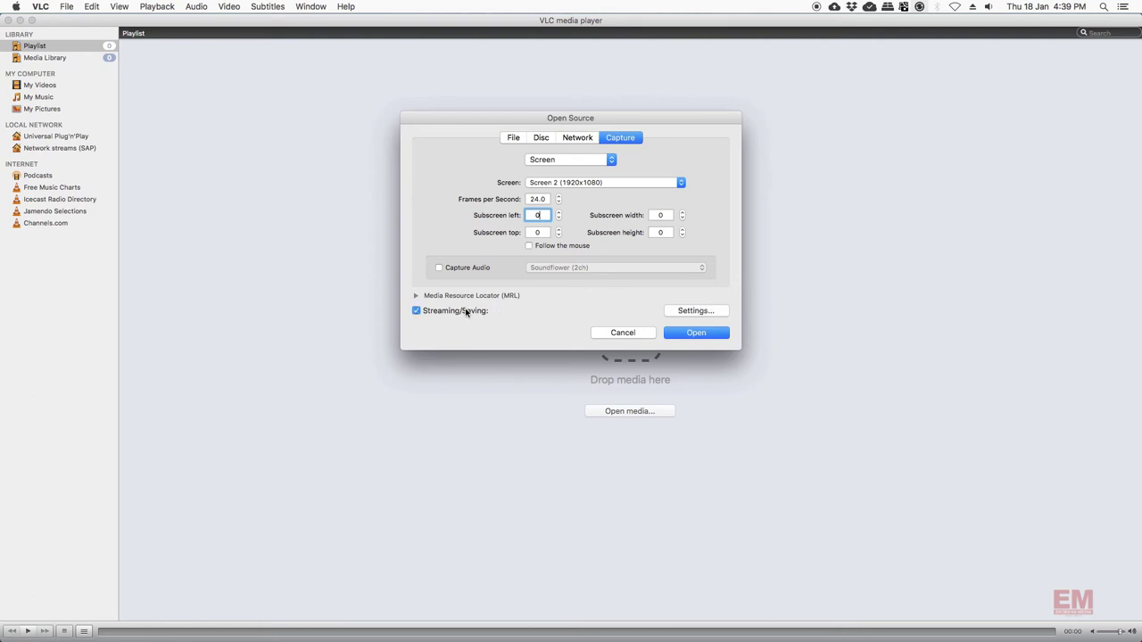
{"action": "left_click", "coordinate": [696, 311]}
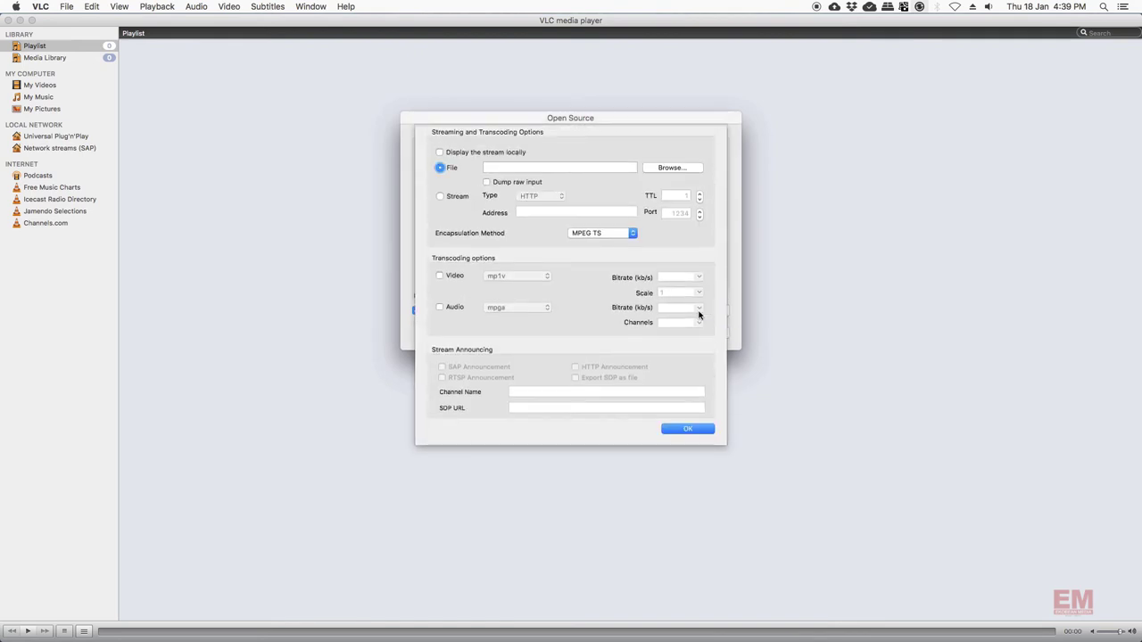
{"action": "left_click", "coordinate": [673, 168]}
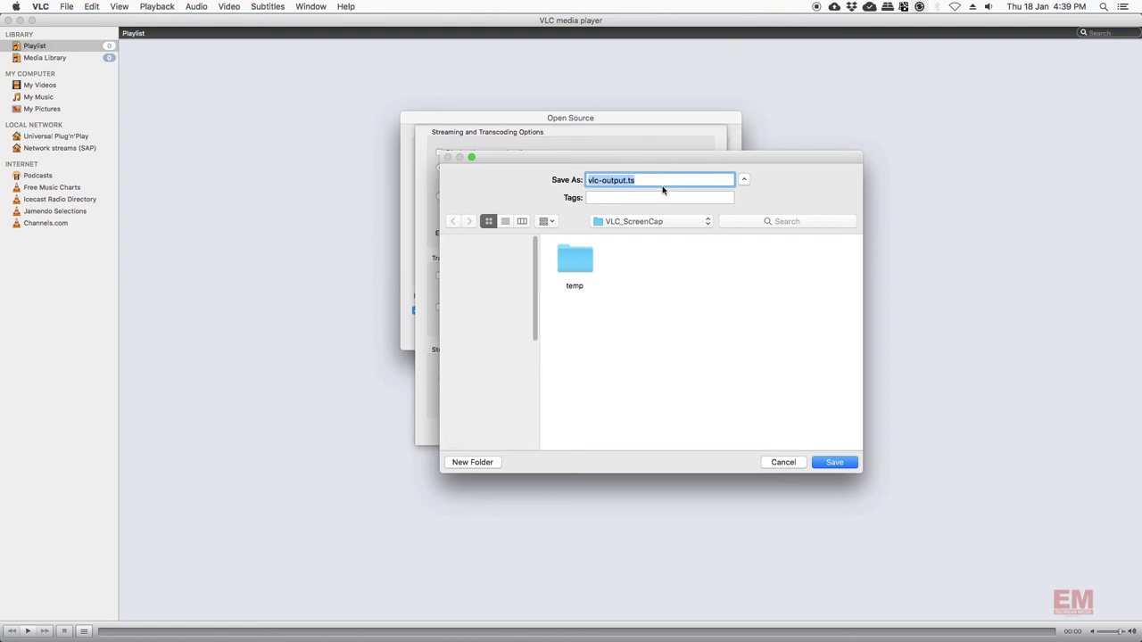
{"action": "left_click", "coordinate": [834, 462]}
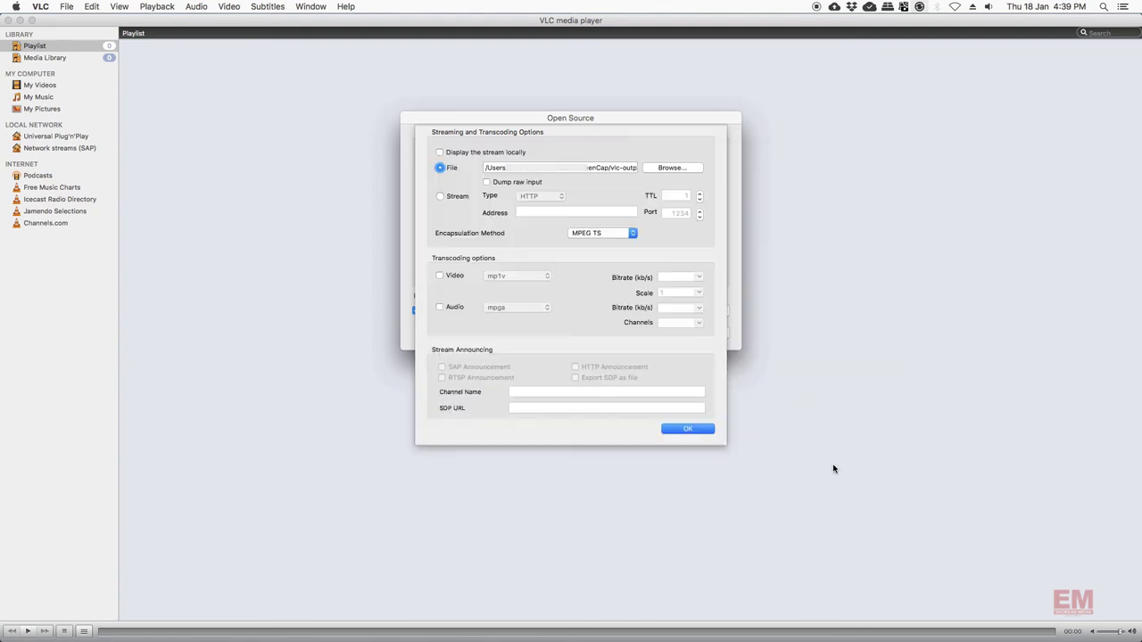
{"action": "left_click", "coordinate": [678, 169]}
{"action": "left_click", "coordinate": [642, 181]}
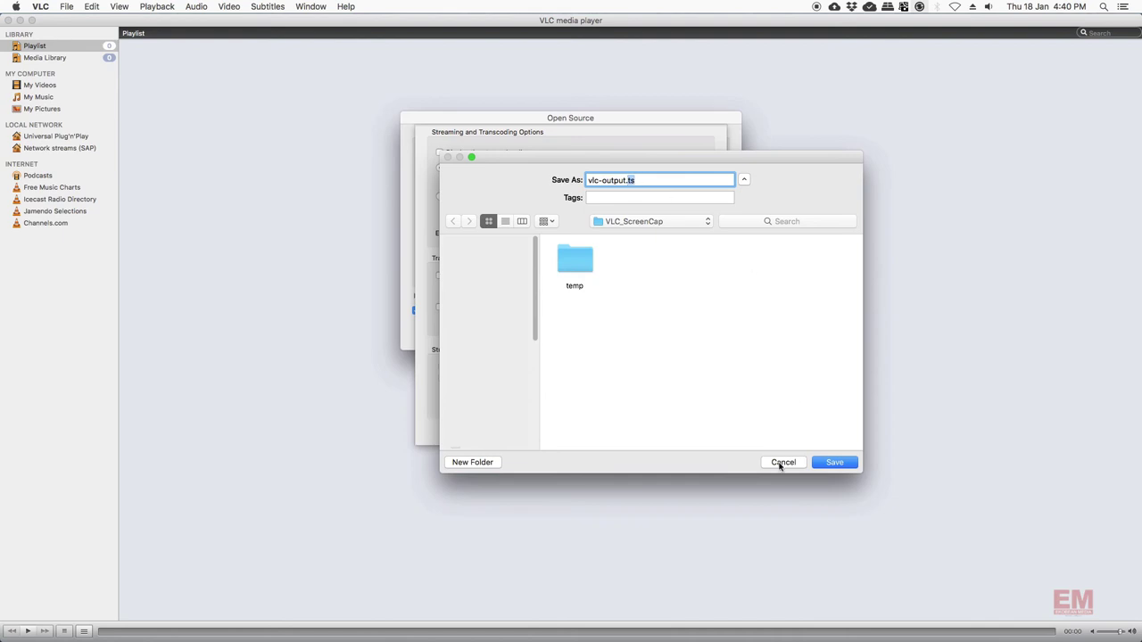
{"action": "left_click", "coordinate": [838, 463]}
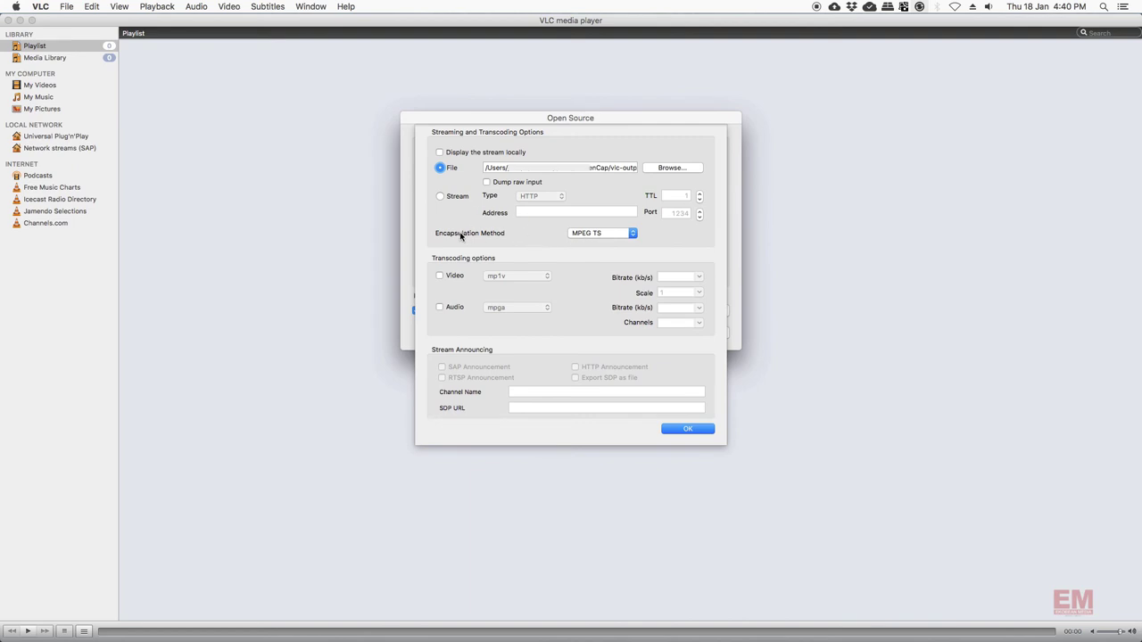
Step: Set the encapsulation method to MPEG 4 and enable video transcoding with h264 at a bitrate of 16 kb/s
{"action": "left_click", "coordinate": [602, 235]}
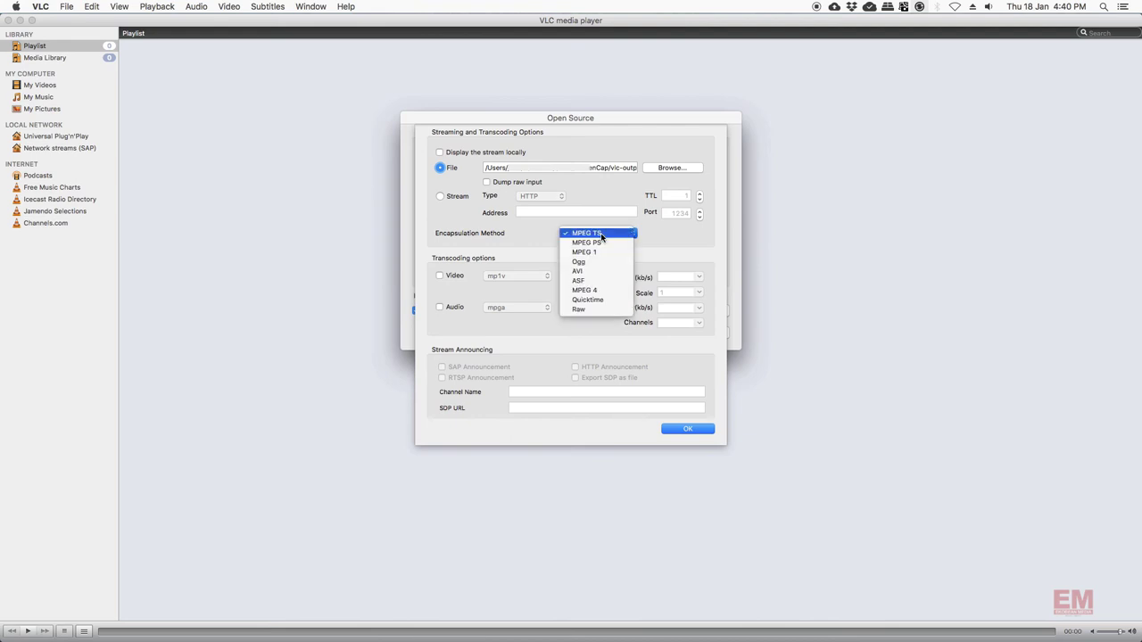
{"action": "left_click", "coordinate": [590, 295]}
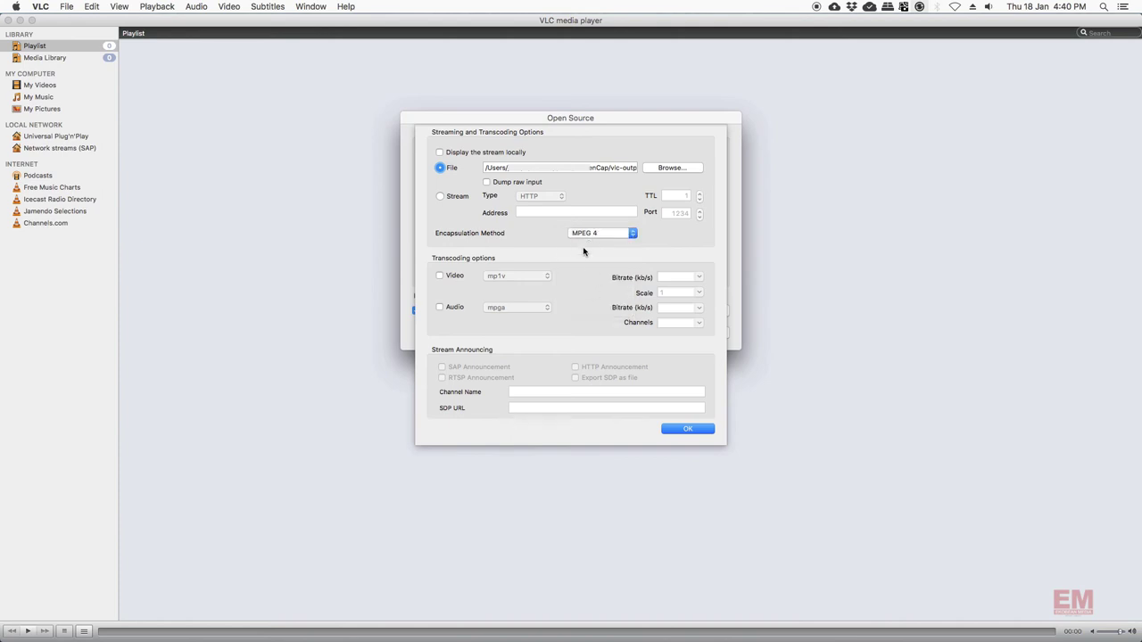
{"action": "left_click", "coordinate": [440, 276]}
{"action": "left_click", "coordinate": [510, 278]}
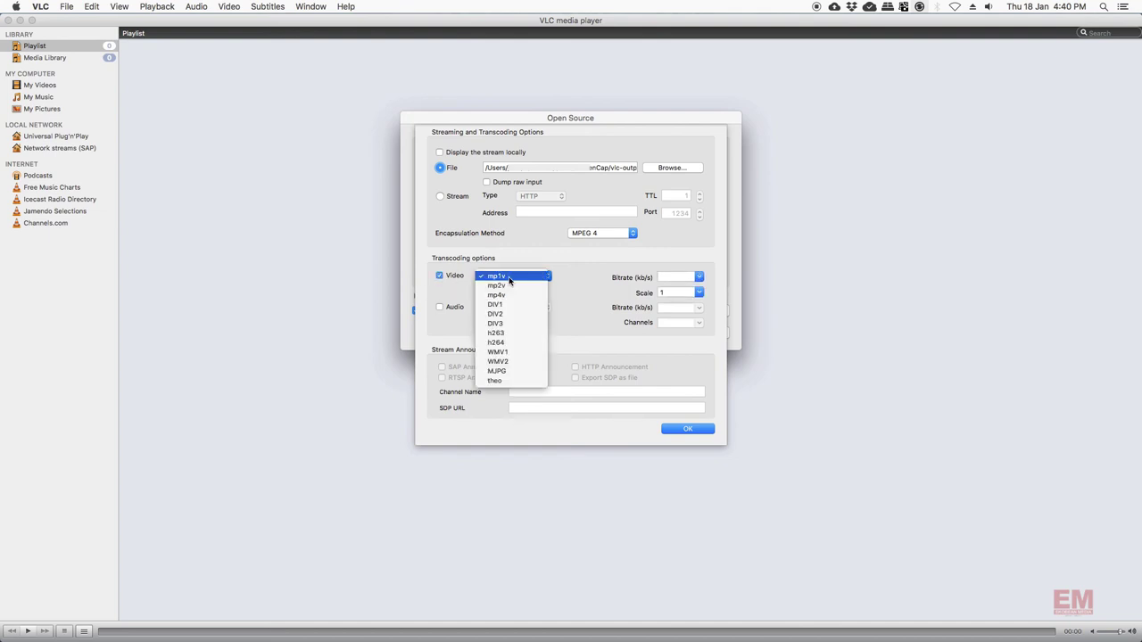
{"action": "left_click", "coordinate": [509, 343]}
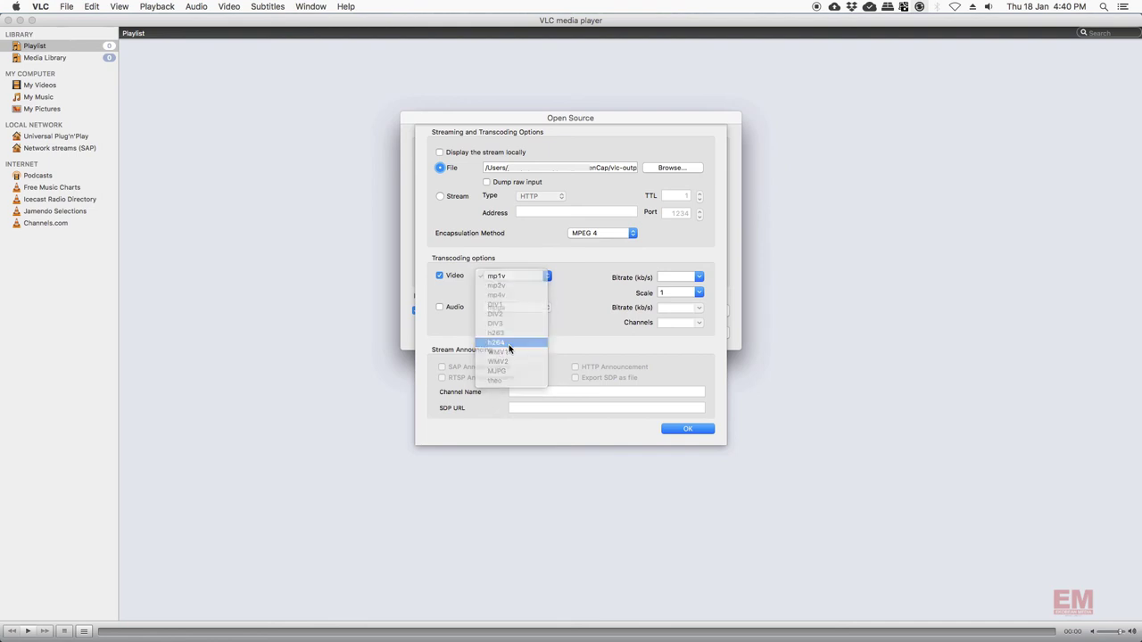
{"action": "left_click", "coordinate": [701, 277]}
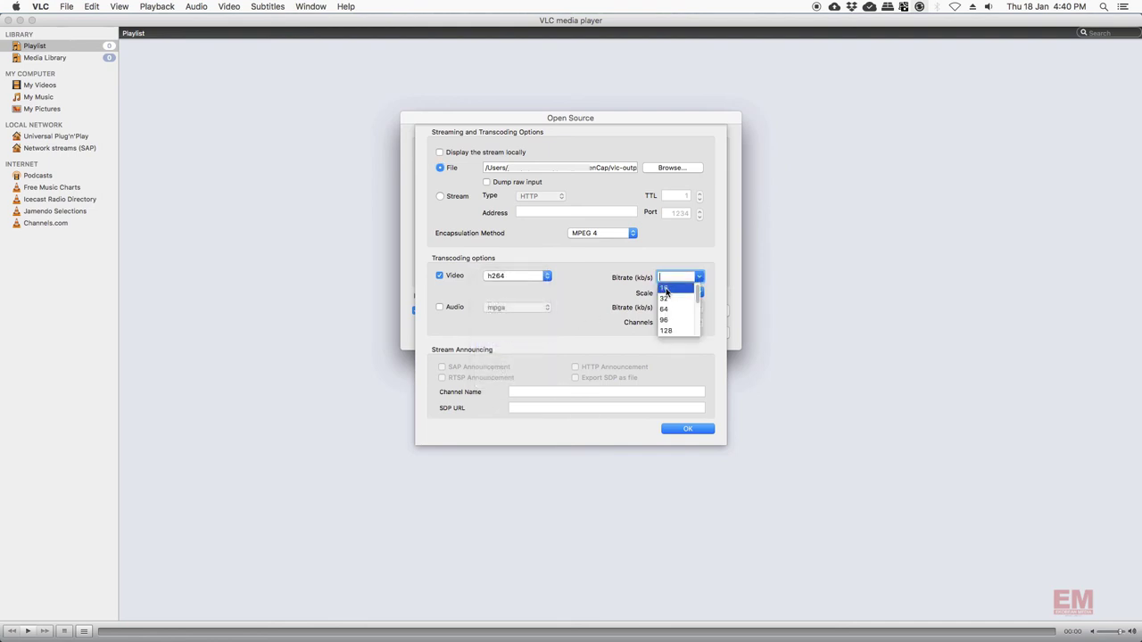
{"action": "left_click", "coordinate": [664, 288]}
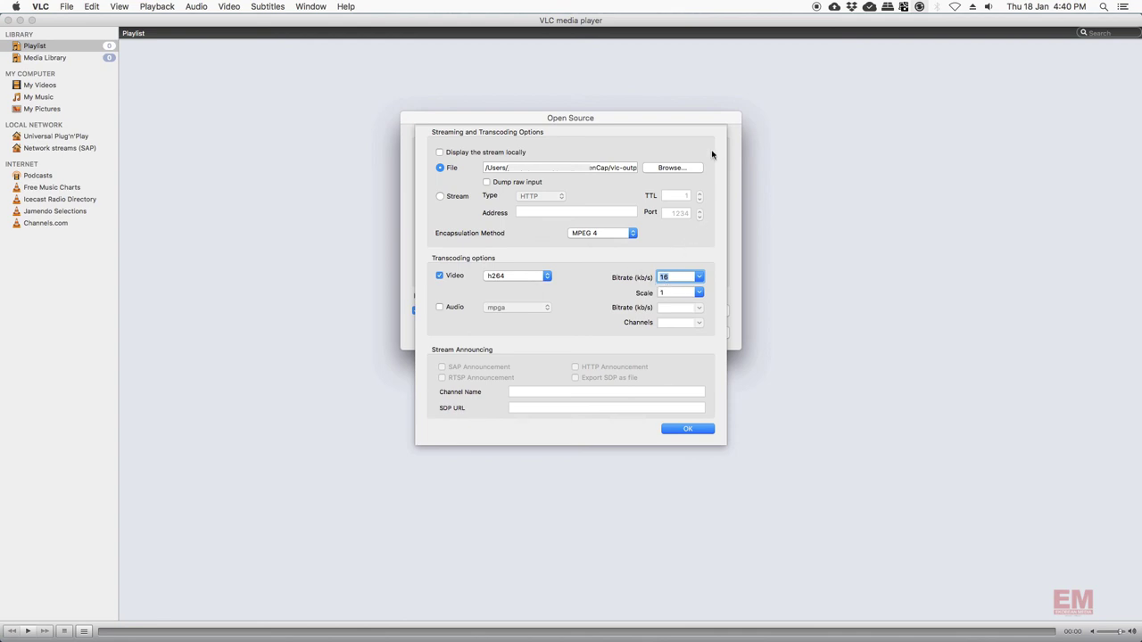
Step: Set the output file to vlc-output.mp4 in the VLC_ScreenCap folder and accept the streaming and transcoding options
{"action": "left_click", "coordinate": [670, 168]}
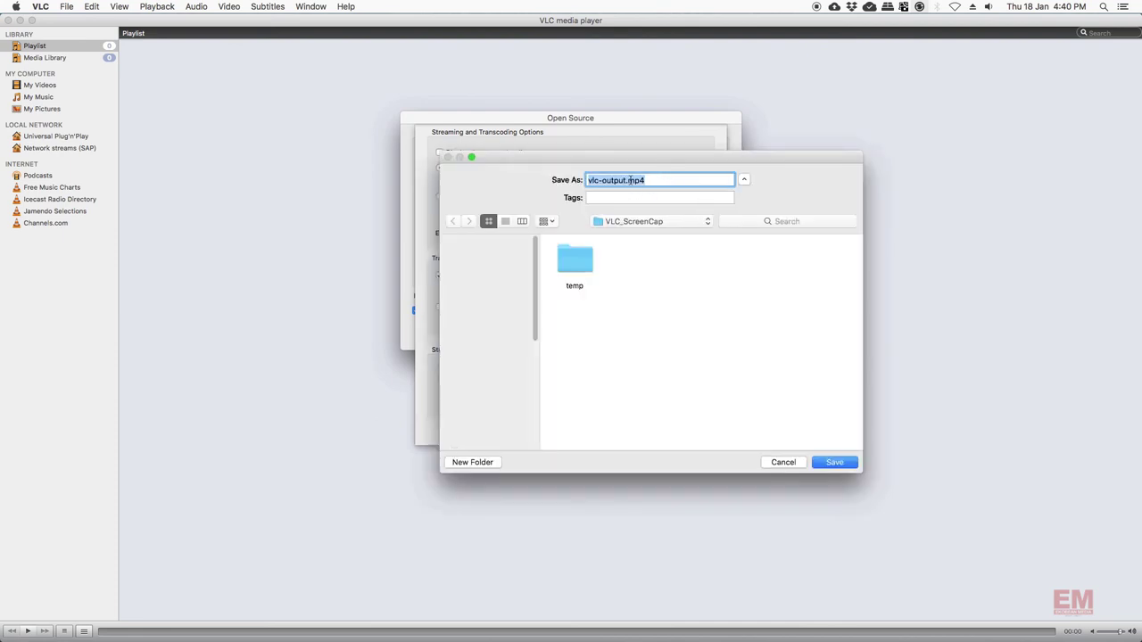
{"action": "left_click", "coordinate": [649, 180]}
{"action": "left_click", "coordinate": [843, 462]}
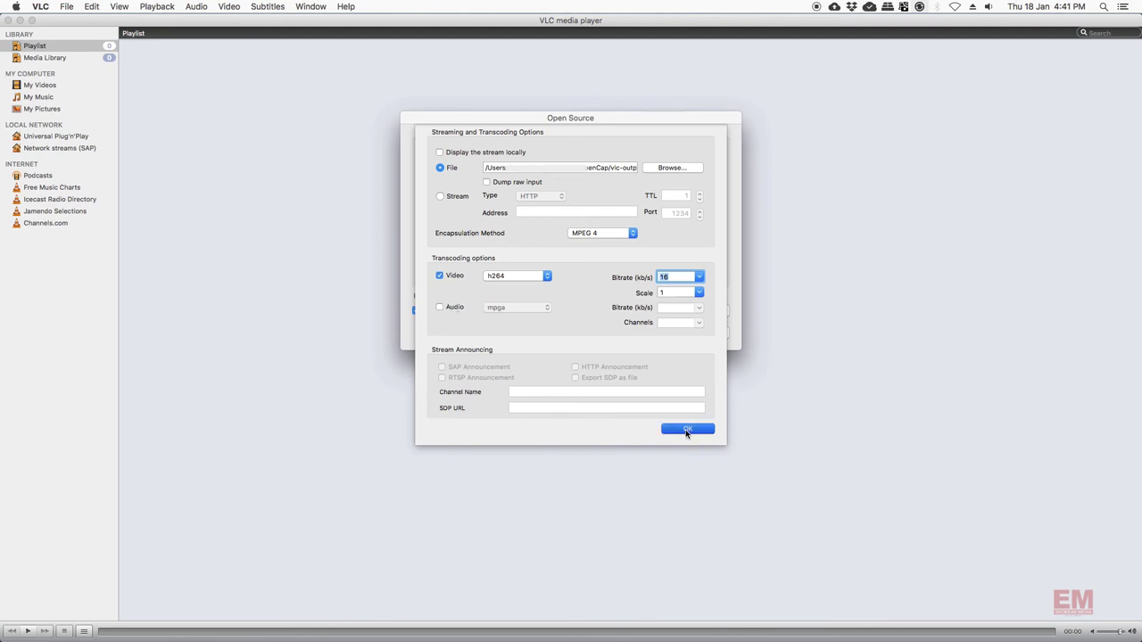
{"action": "scroll", "coordinate": [686, 434], "scroll_direction": "down", "scroll_amount": 1}
{"action": "key", "text": "Return"}
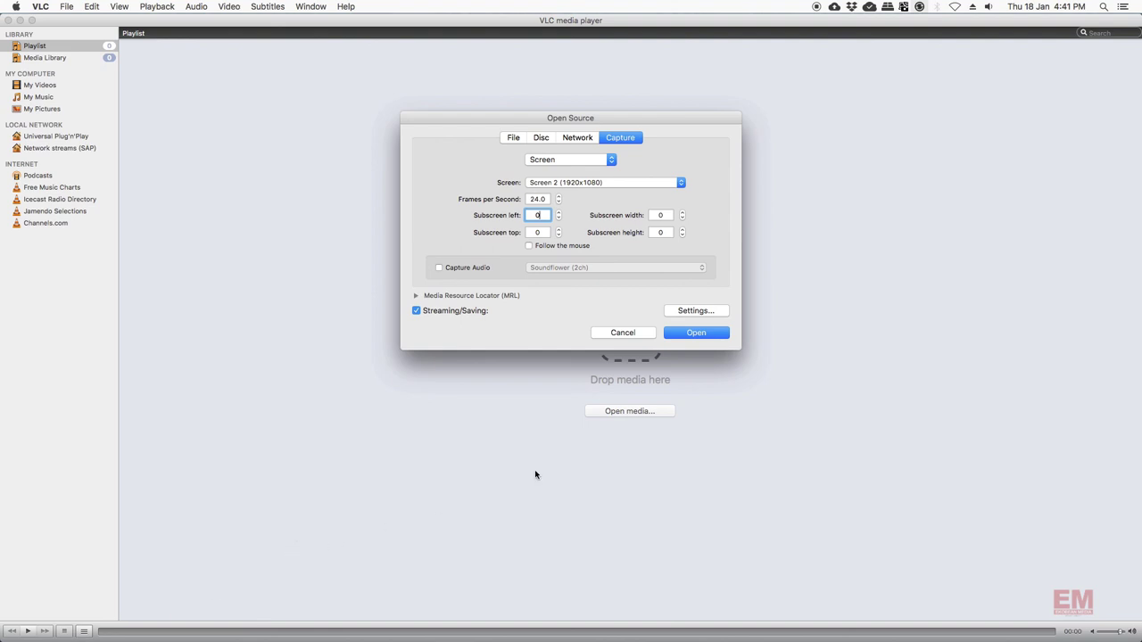
Step: Start the screen recording with the configured capture source, and stop it after a short while
{"action": "left_click", "coordinate": [697, 332]}
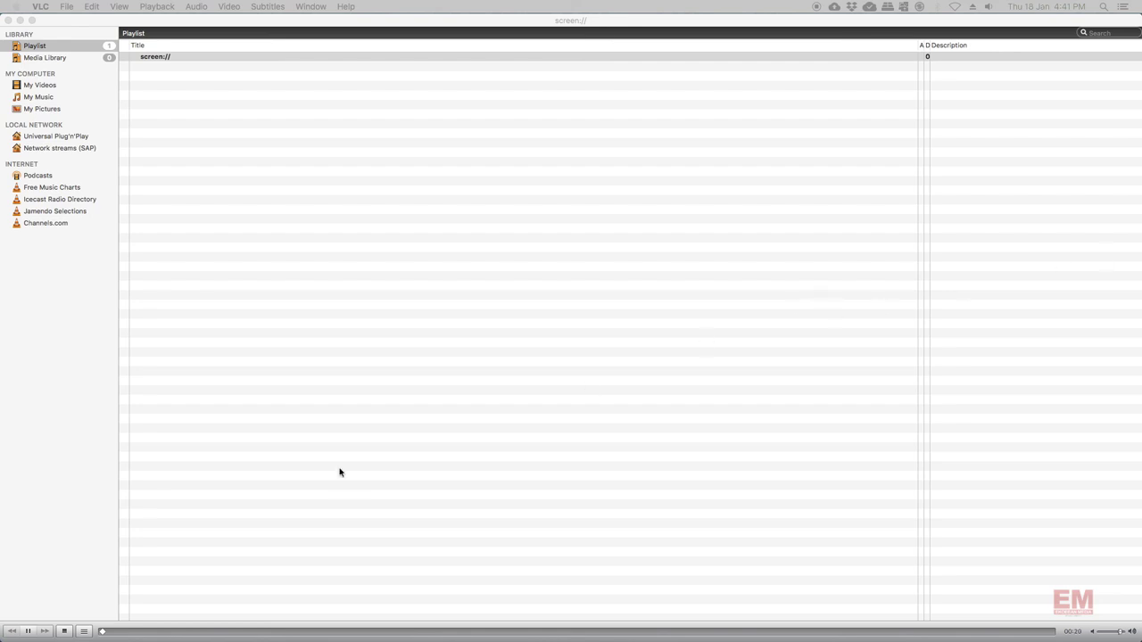
{"action": "left_click", "coordinate": [64, 631]}
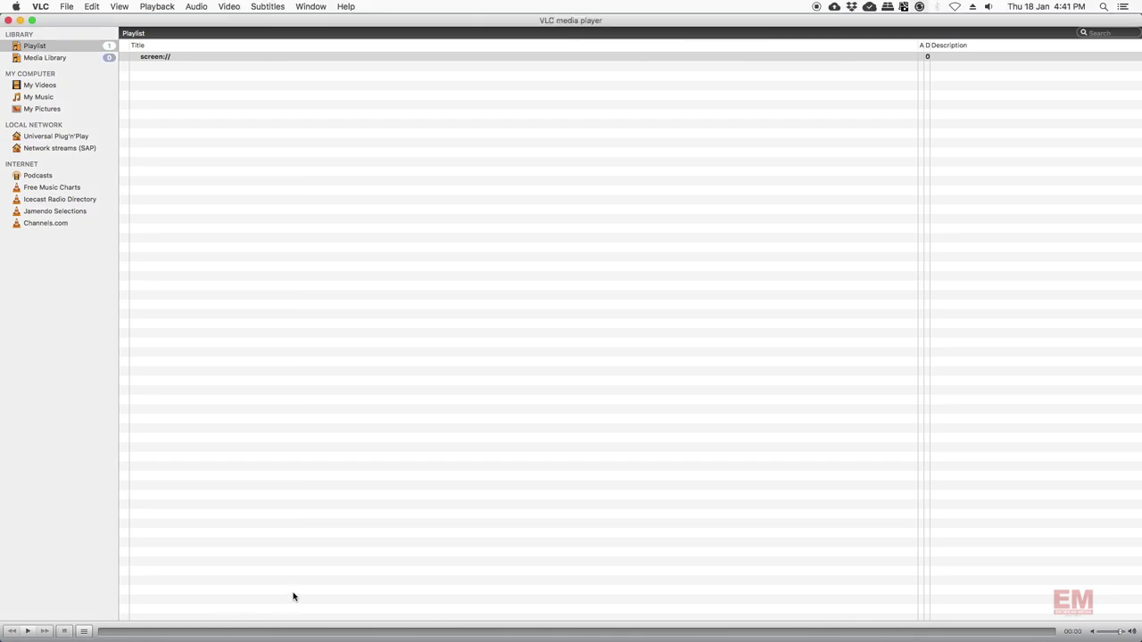
Step: Switch to Finder and open the recorded vlc-output.mp4 from the VLC_ScreenCap folder for playback
{"action": "mouse_move", "coordinate": [254, 638]}
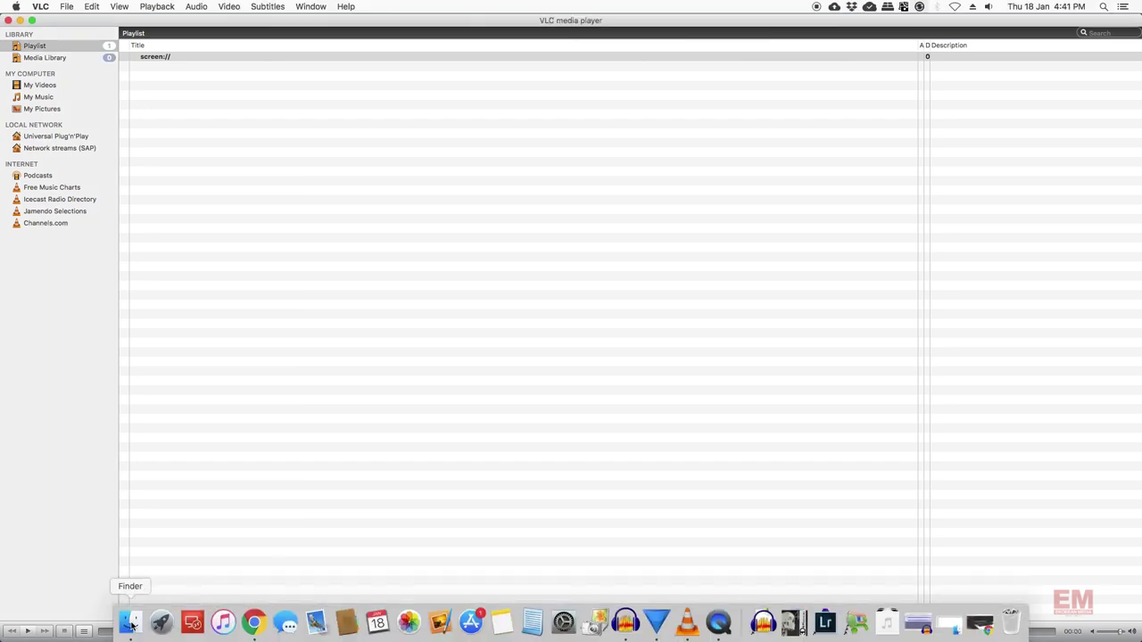
{"action": "left_click", "coordinate": [131, 627]}
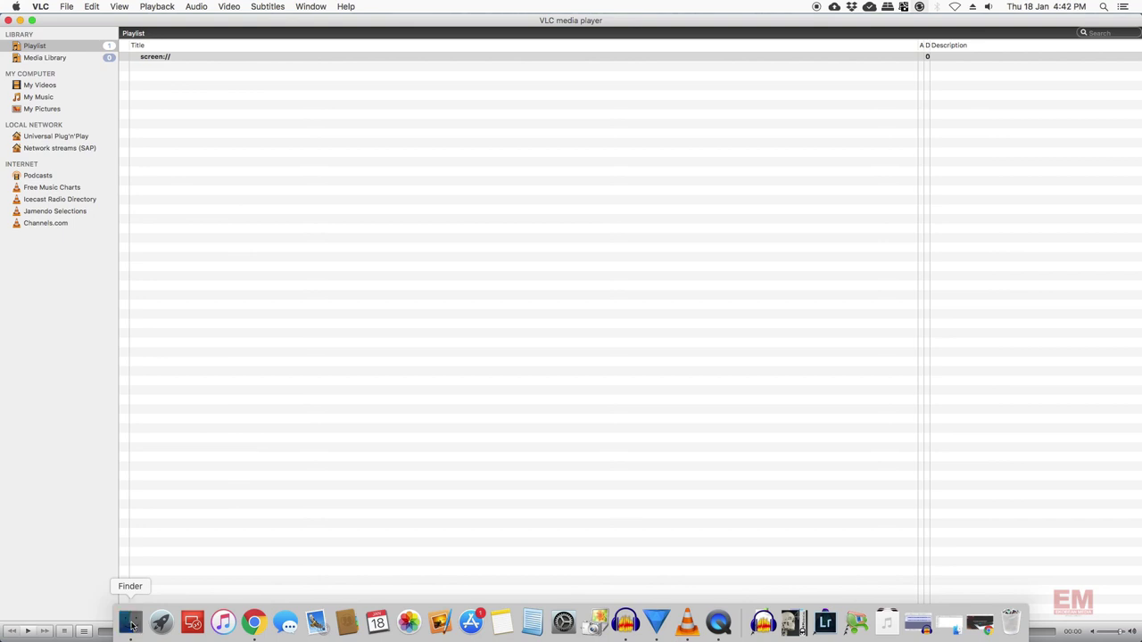
{"action": "left_click", "coordinate": [135, 629]}
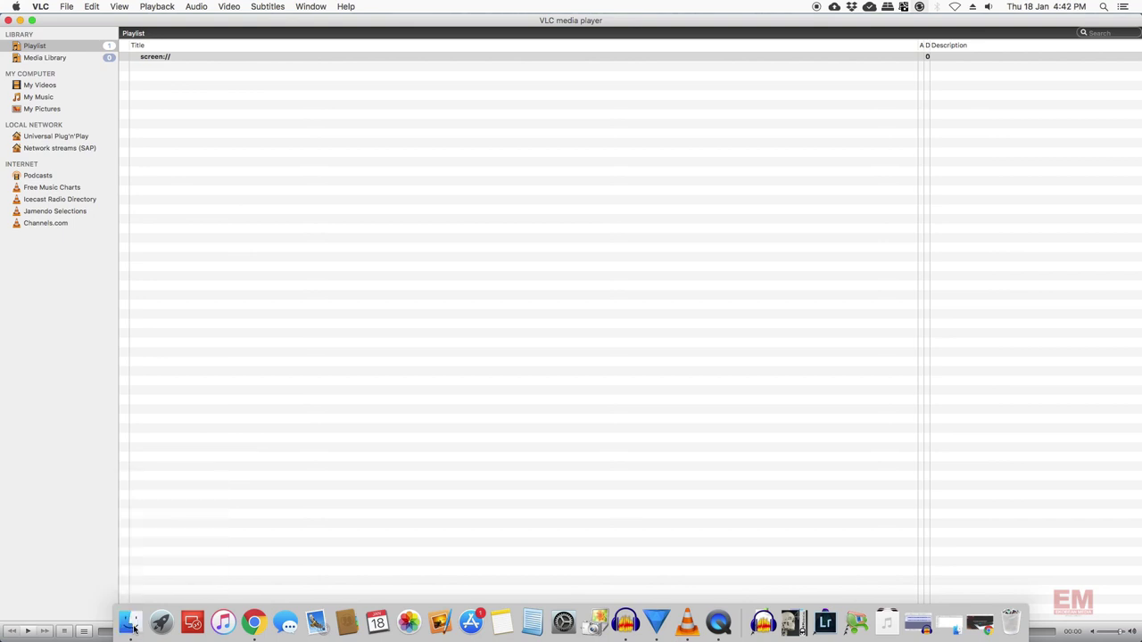
{"action": "left_click", "coordinate": [135, 629]}
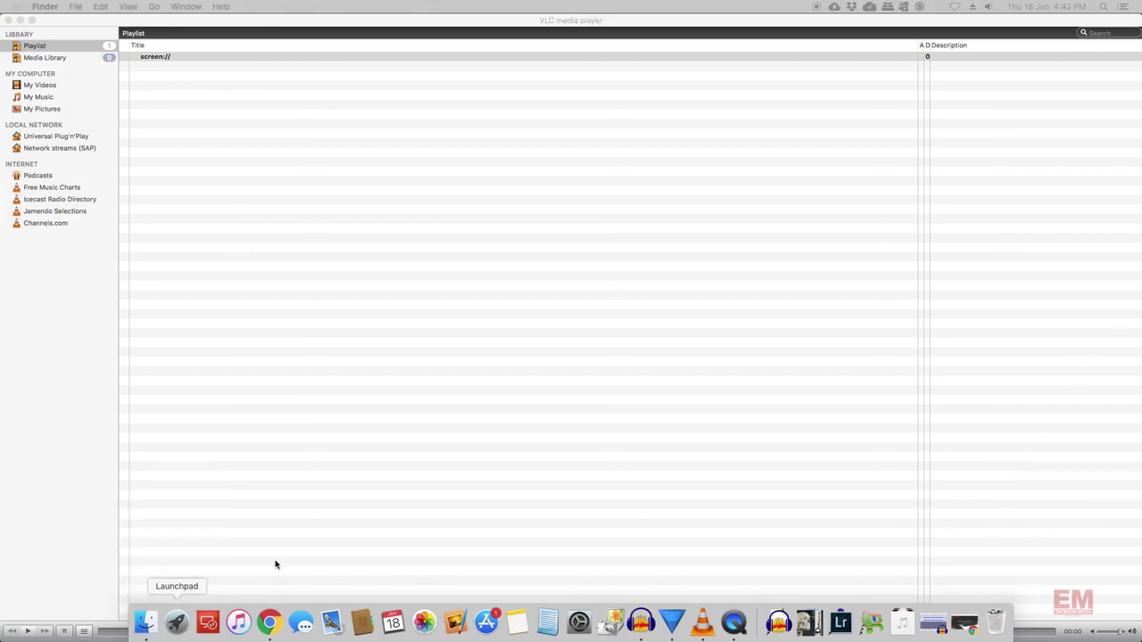
{"action": "left_click_drag", "start_coordinate": [1133, 159], "coordinate": [566, 142]}
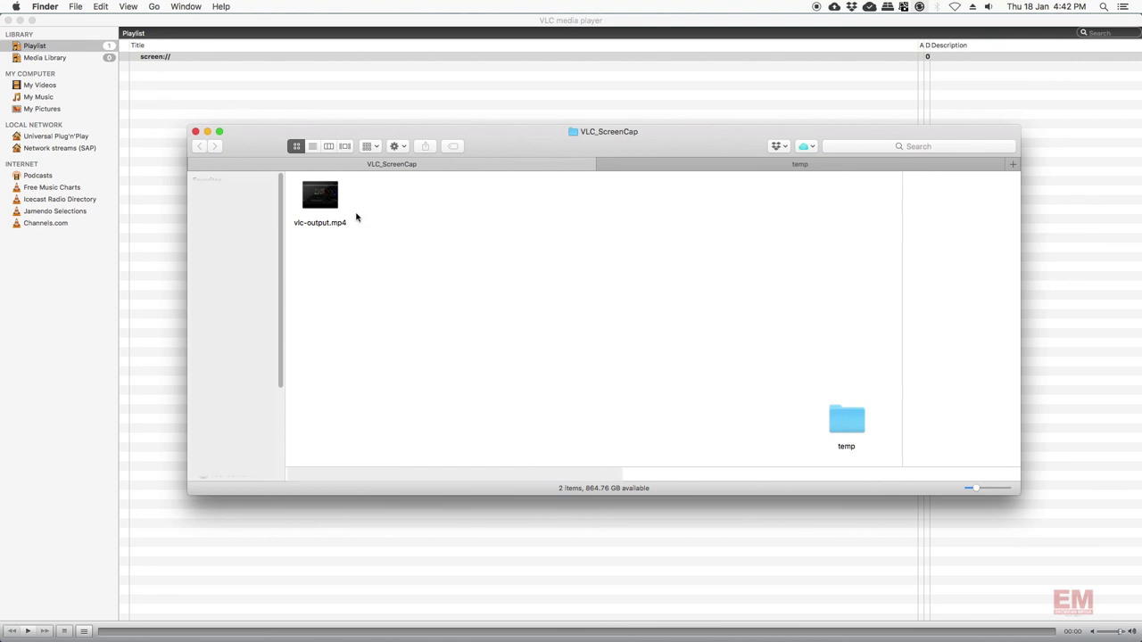
{"action": "double_click", "coordinate": [331, 210]}
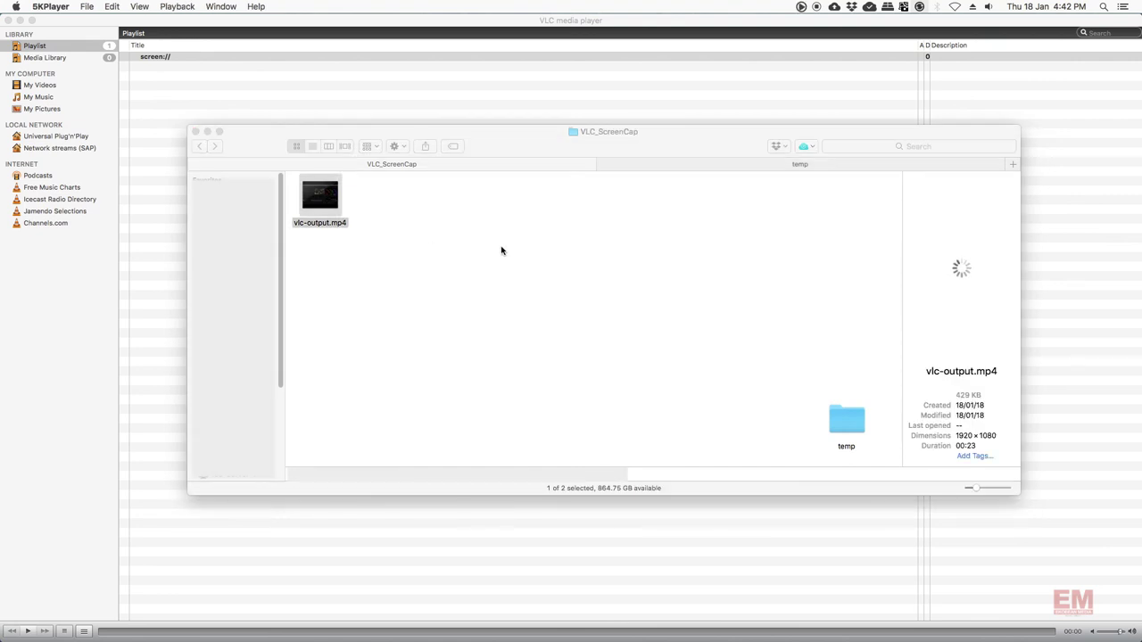